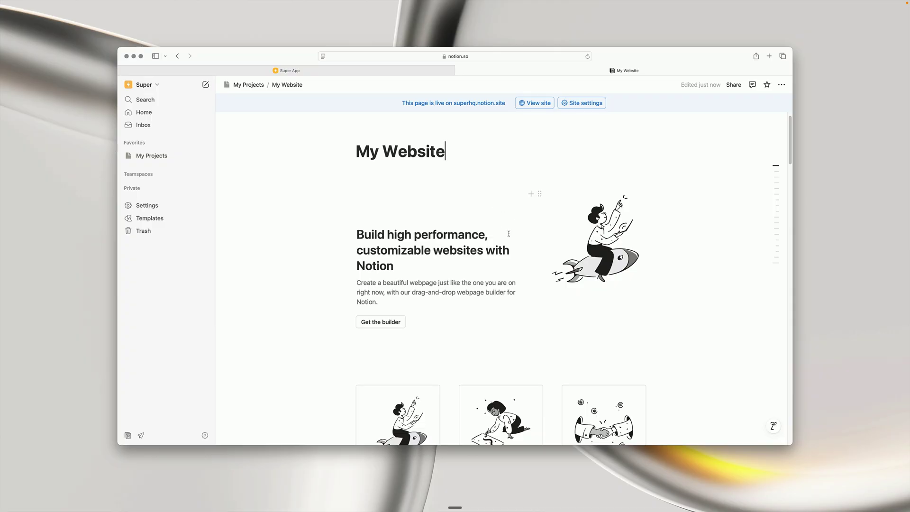
Duplicate the My Website page from My Projects and rename the copy ES.
{"action": "left_click", "coordinate": [244, 86]}
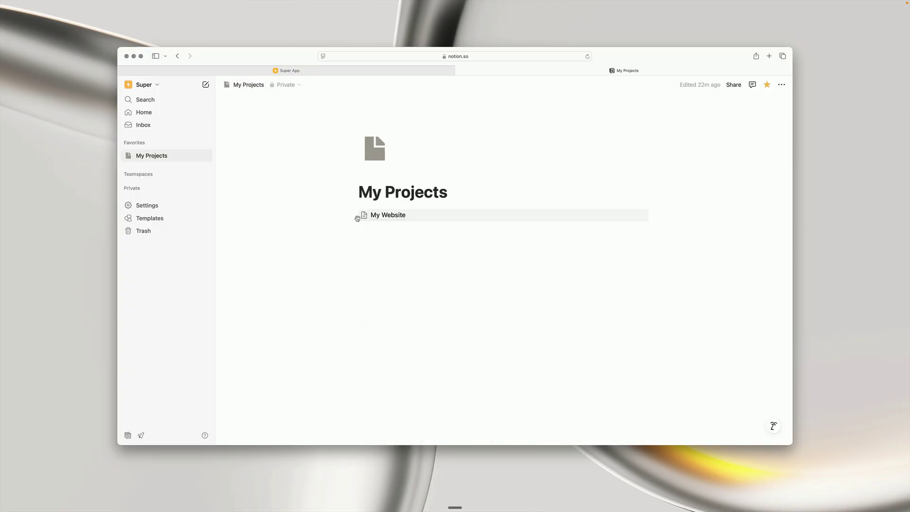
{"action": "left_click", "coordinate": [355, 215]}
{"action": "left_click", "coordinate": [290, 260]}
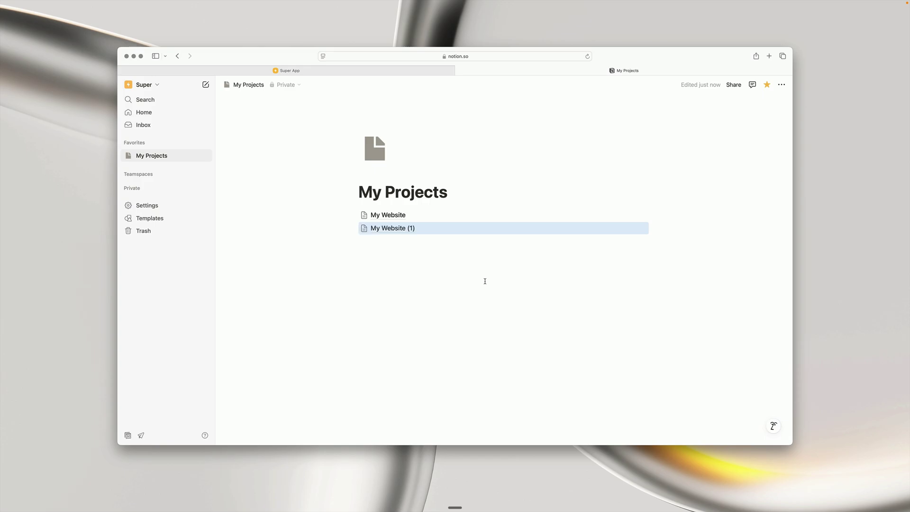
{"action": "left_click", "coordinate": [393, 229]}
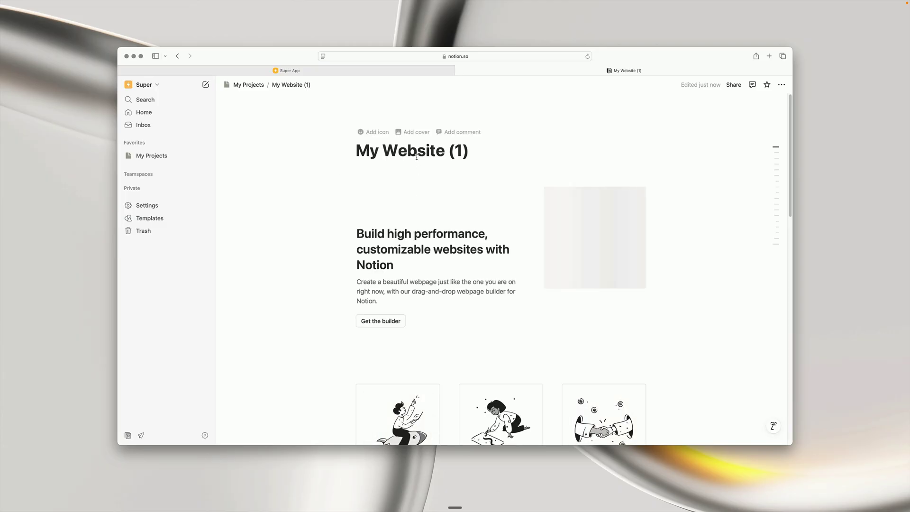
{"action": "triple_click", "coordinate": [418, 152]}
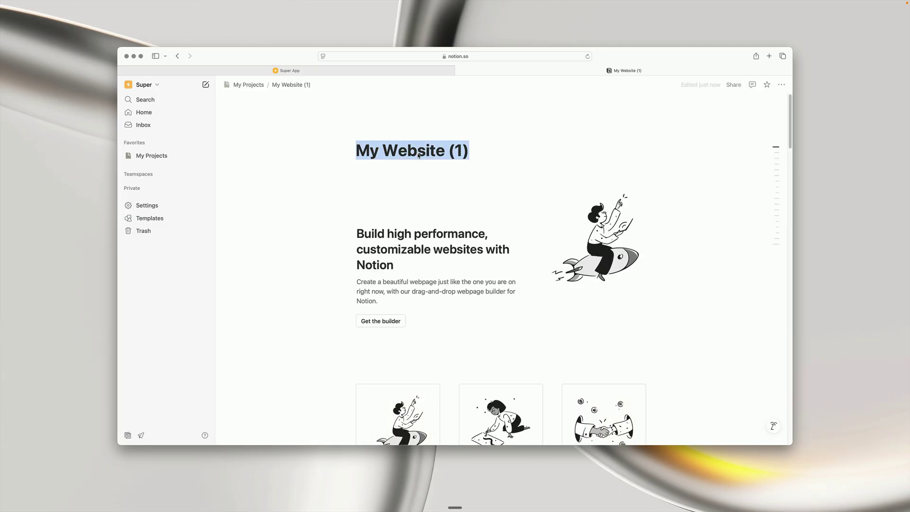
{"action": "type", "text": "ES"}
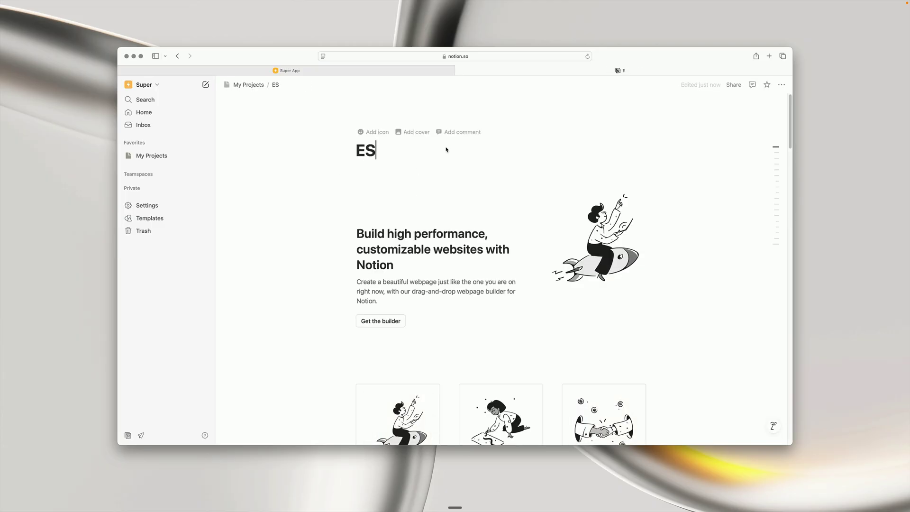
Make a second copy of My Website with Cmd+D and rename it DE.
{"action": "left_click", "coordinate": [247, 86]}
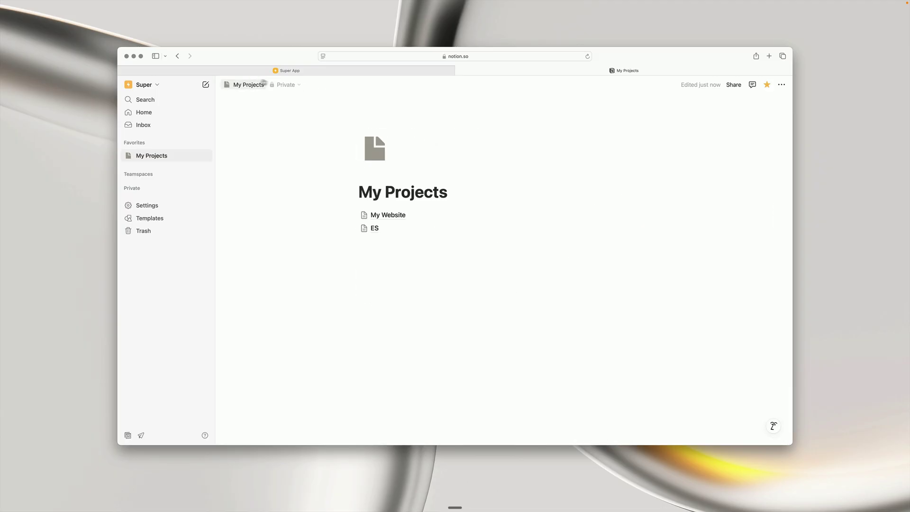
{"action": "left_click", "coordinate": [354, 215]}
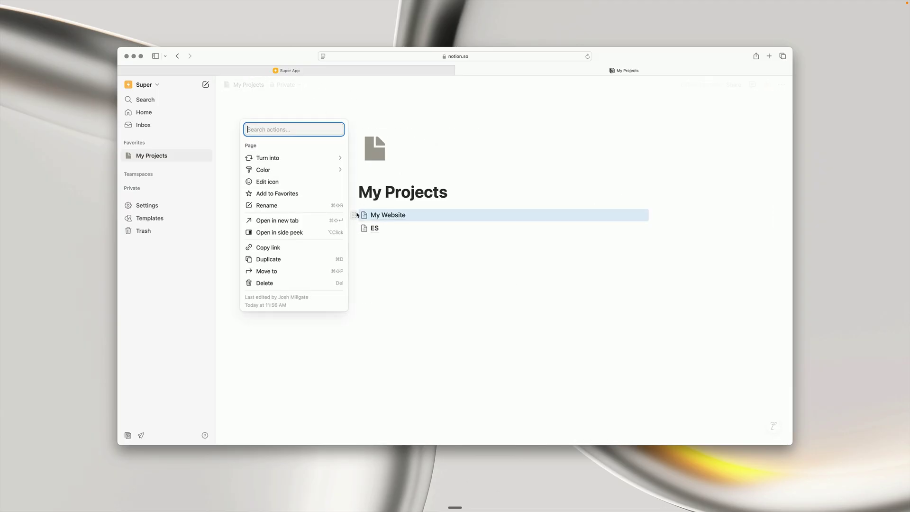
{"action": "key", "text": "super+d"}
{"action": "mouse_move", "coordinate": [359, 213]}
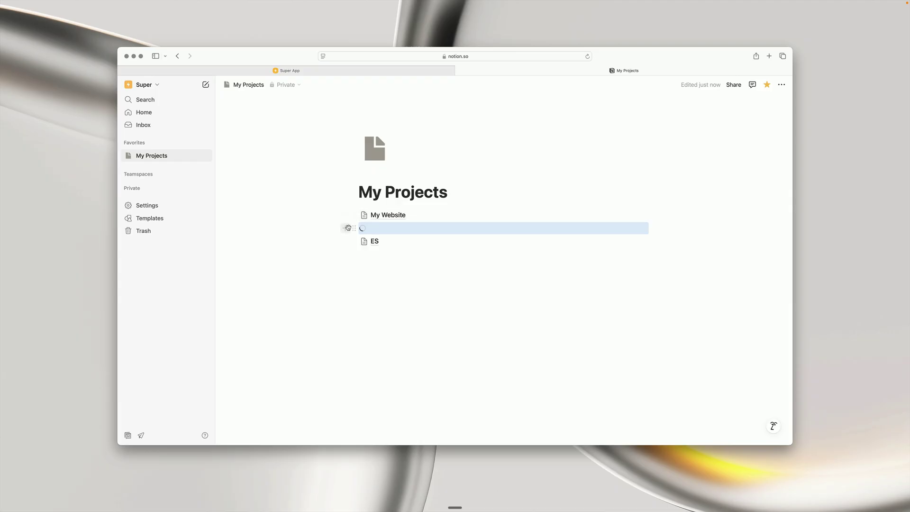
{"action": "left_click", "coordinate": [379, 228]}
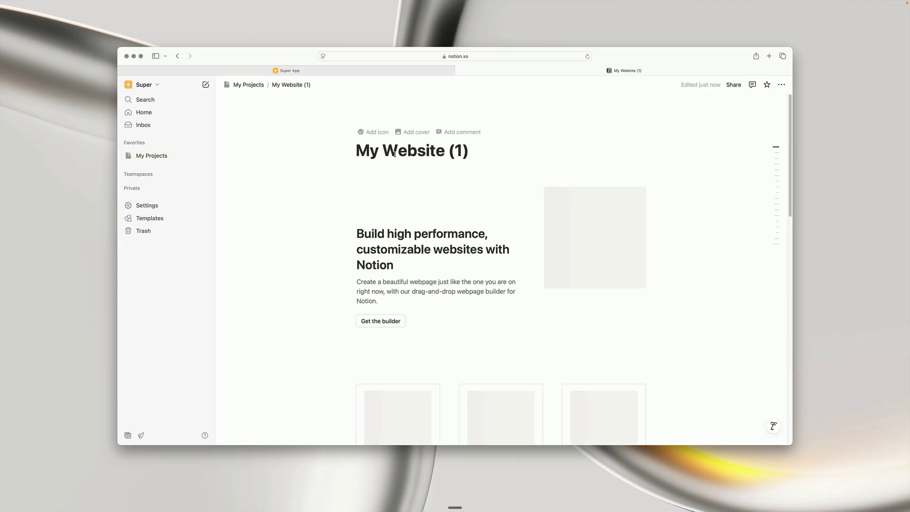
{"action": "triple_click", "coordinate": [394, 152]}
{"action": "type", "text": "DE"}
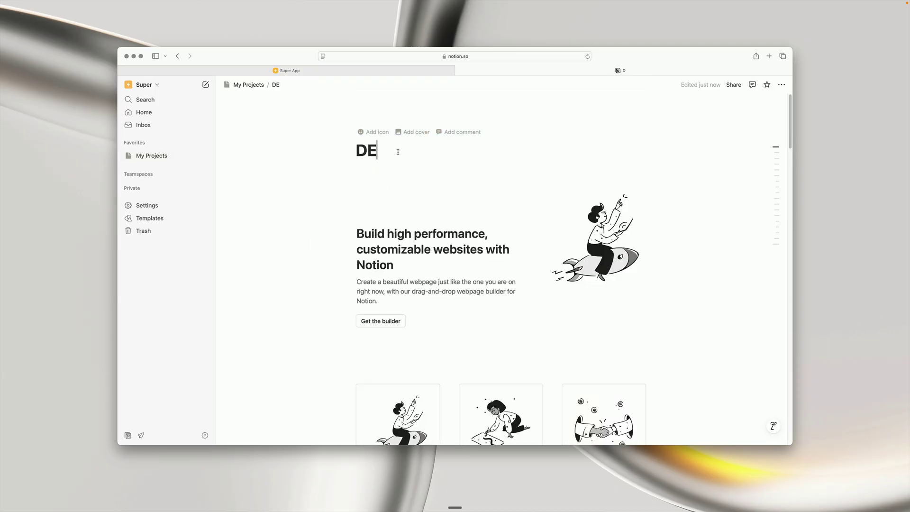
{"action": "left_click", "coordinate": [255, 87]}
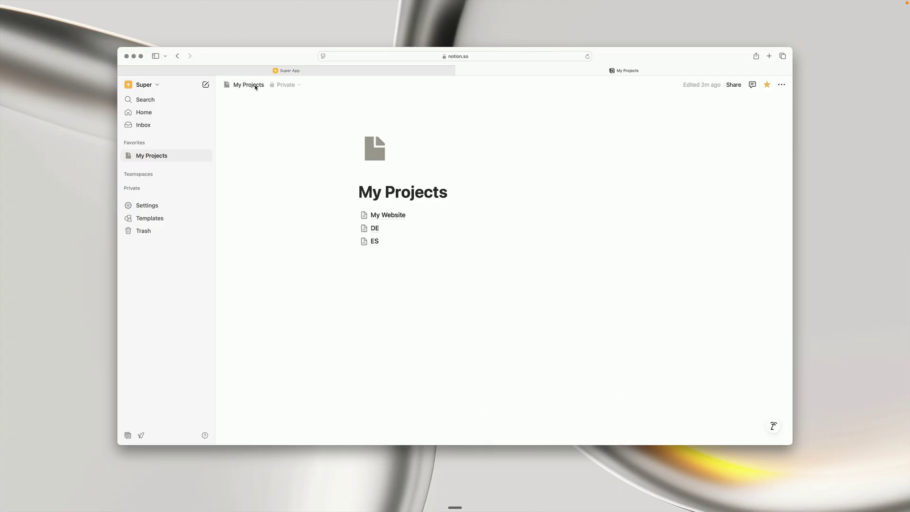
On the DE page, translate the hero heading and description into German with Ask AI, inserted below.
{"action": "left_click", "coordinate": [375, 229]}
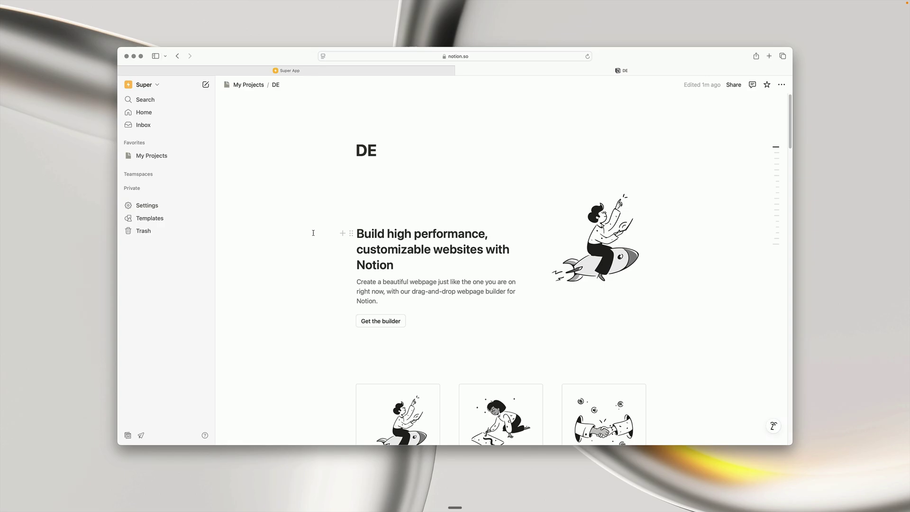
{"action": "left_click_drag", "start_coordinate": [310, 228], "coordinate": [376, 287]}
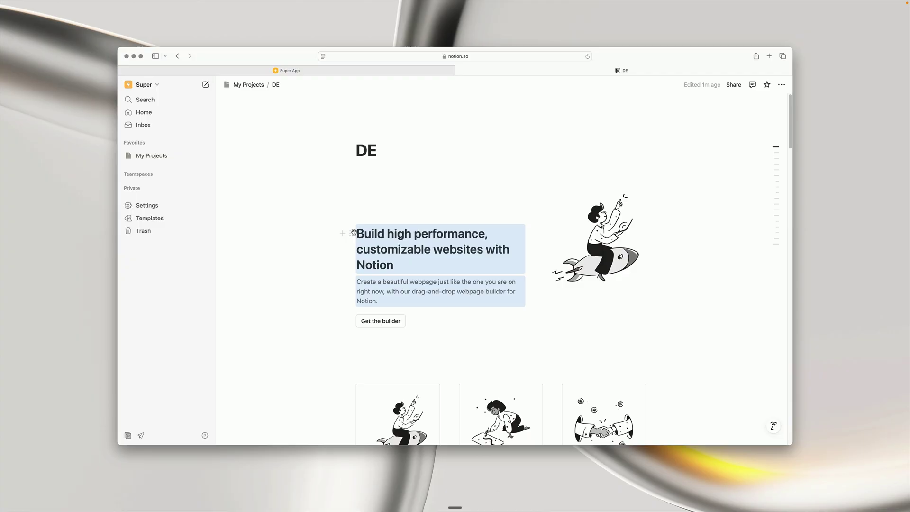
{"action": "left_click", "coordinate": [353, 233]}
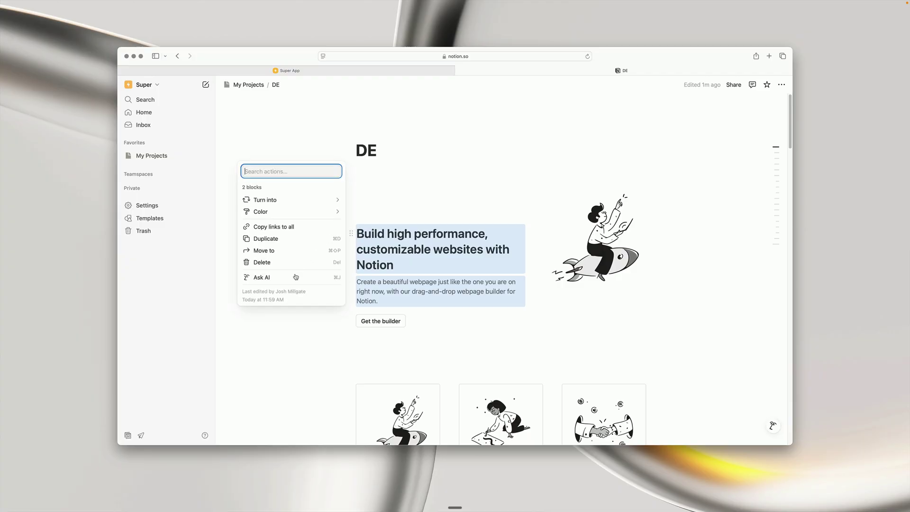
{"action": "left_click", "coordinate": [261, 278]}
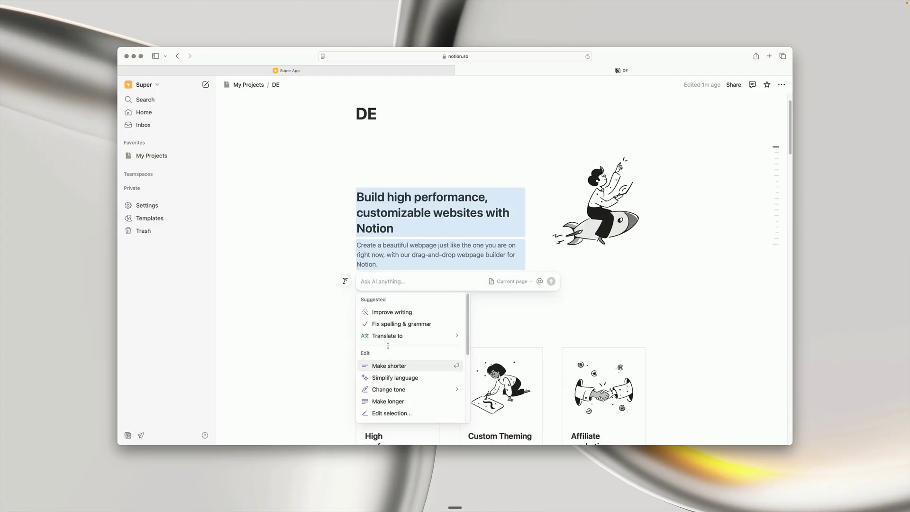
{"action": "mouse_move", "coordinate": [388, 337]}
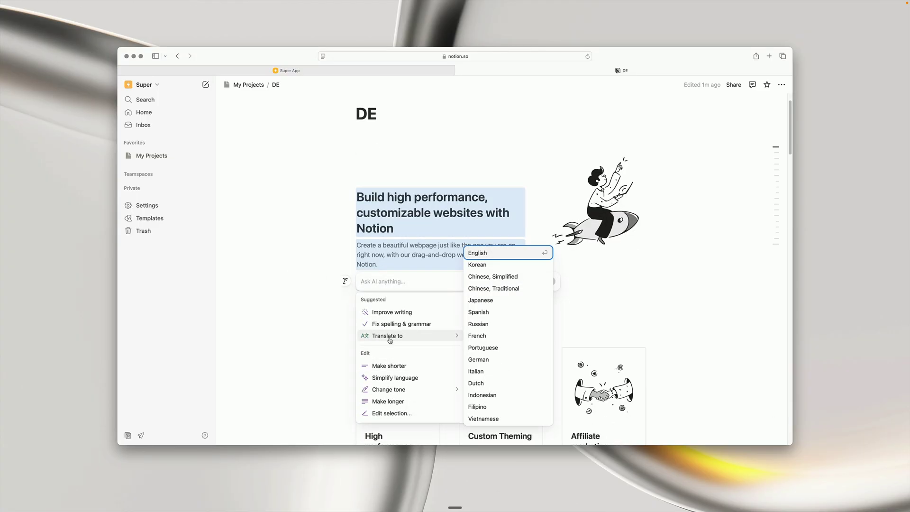
{"action": "left_click", "coordinate": [496, 361]}
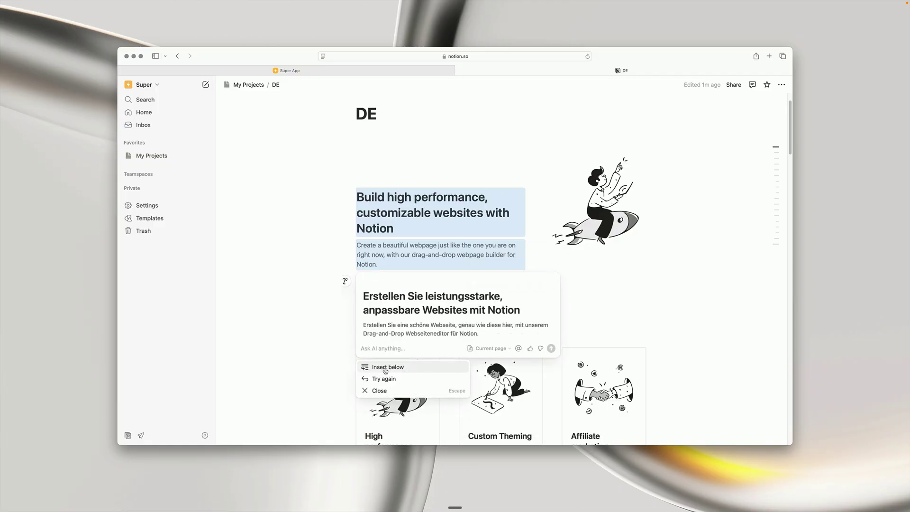
{"action": "left_click", "coordinate": [388, 368]}
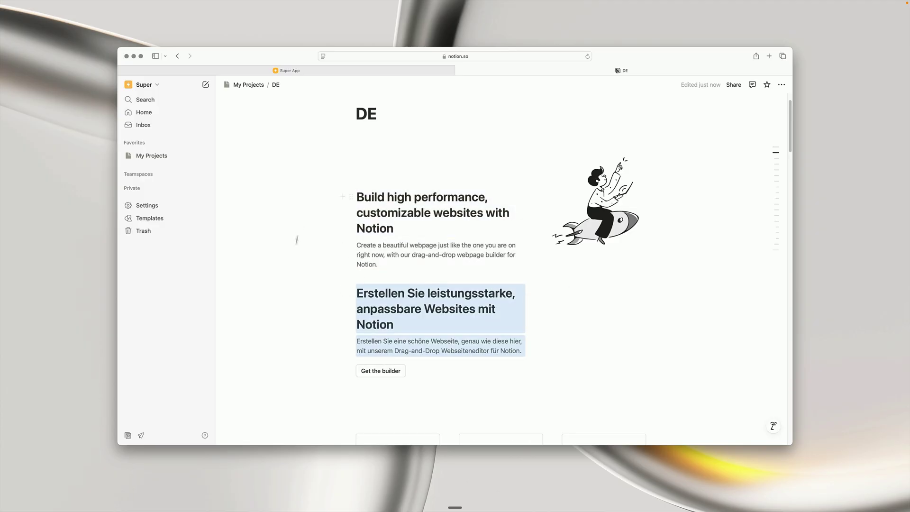
Delete the English hero heading and description plus every section below the German hero.
{"action": "left_click_drag", "start_coordinate": [299, 259], "coordinate": [418, 207]}
{"action": "key", "text": "Delete"}
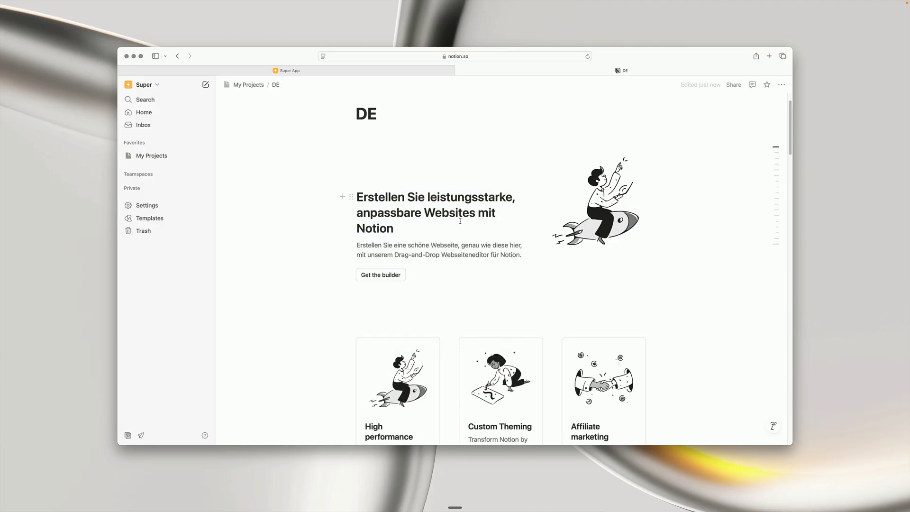
{"action": "scroll", "coordinate": [458, 221], "scroll_direction": "down", "scroll_amount": 1}
{"action": "left_click_drag", "start_coordinate": [288, 275], "coordinate": [654, 375]}
{"action": "scroll", "coordinate": [668, 326], "scroll_direction": "down", "scroll_amount": 15}
{"action": "scroll", "coordinate": [662, 321], "scroll_direction": "down", "scroll_amount": 10}
{"action": "key", "text": "Delete"}
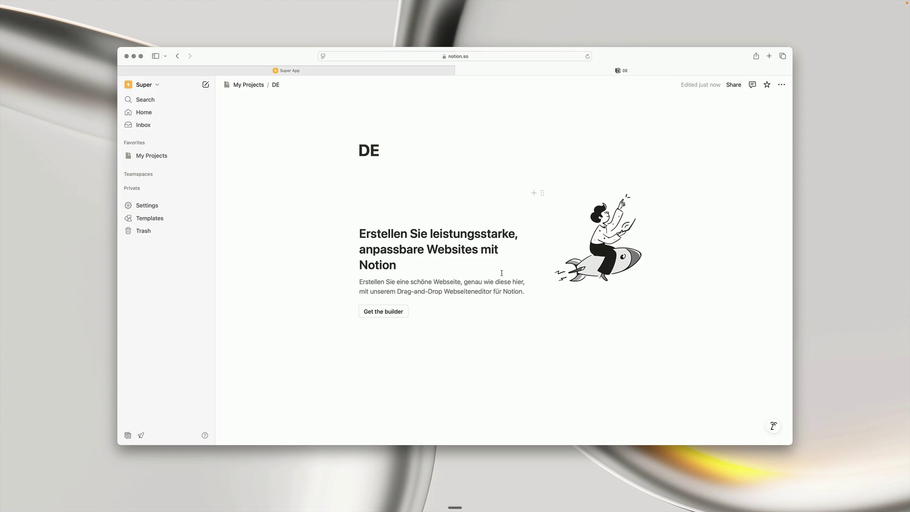
On the ES page, delete all the sections below the hero.
{"action": "left_click", "coordinate": [247, 85]}
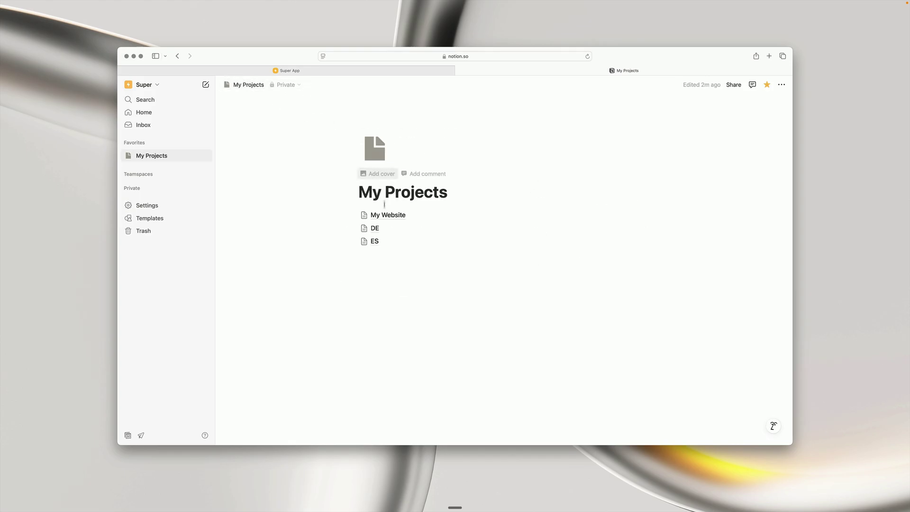
{"action": "left_click", "coordinate": [377, 241]}
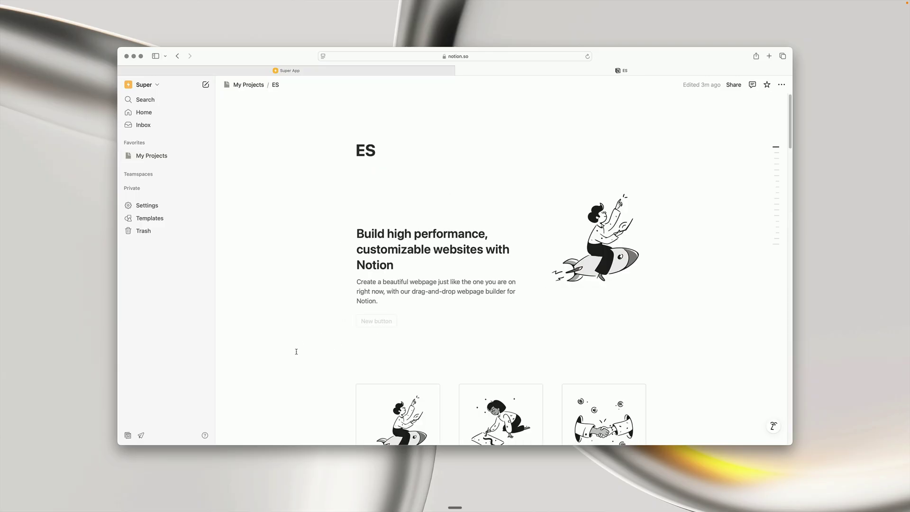
{"action": "left_click_drag", "start_coordinate": [296, 349], "coordinate": [627, 376]}
{"action": "key", "text": "BackSpace"}
Translate the hero heading and paragraph into Spanish with Ask AI, then delete the English originals.
{"action": "left_click_drag", "start_coordinate": [324, 238], "coordinate": [438, 289]}
{"action": "left_click", "coordinate": [352, 233]}
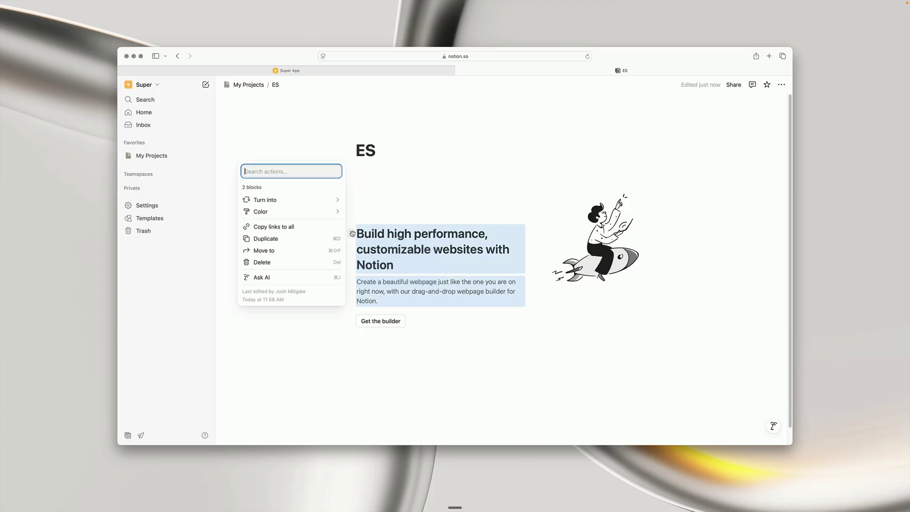
{"action": "left_click", "coordinate": [316, 278]}
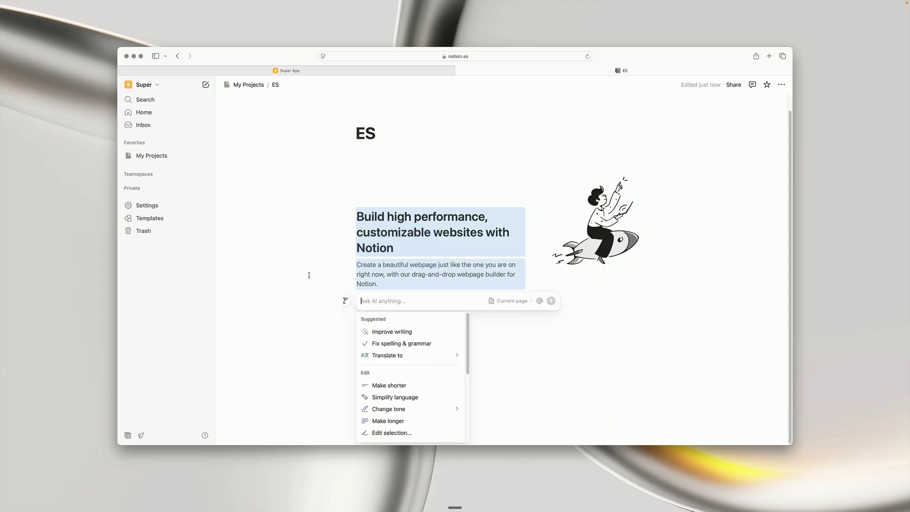
{"action": "mouse_move", "coordinate": [406, 362]}
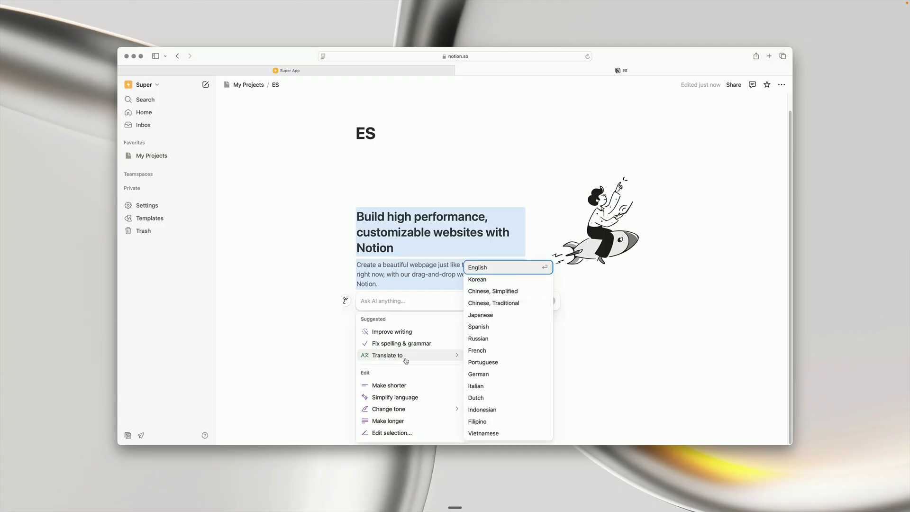
{"action": "left_click", "coordinate": [493, 327]}
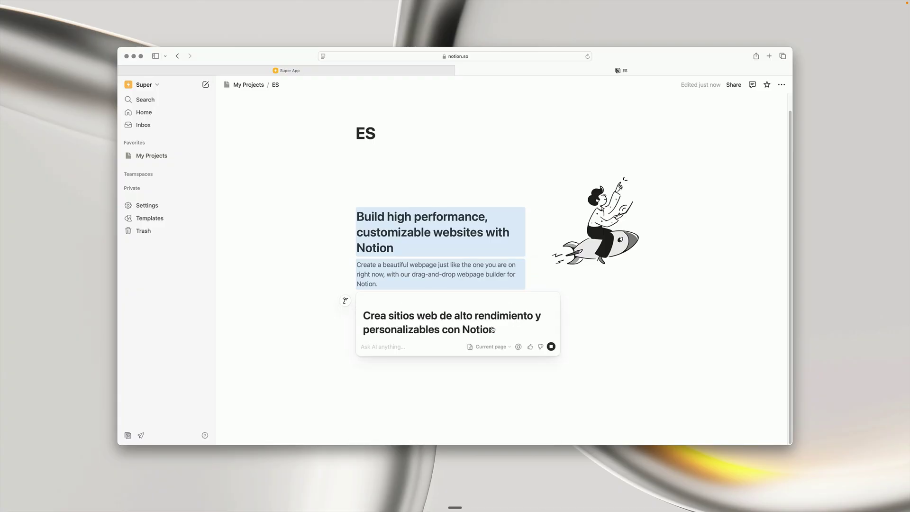
{"action": "left_click", "coordinate": [400, 394]}
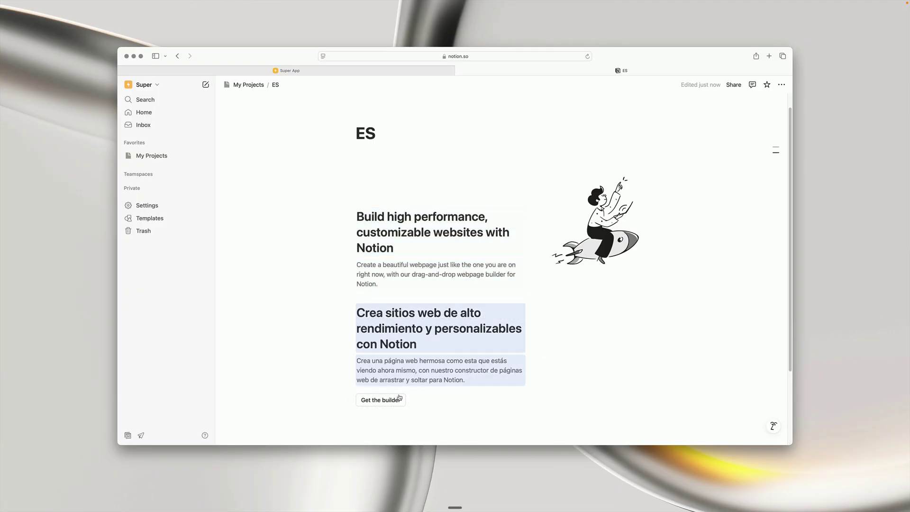
{"action": "left_click_drag", "start_coordinate": [325, 292], "coordinate": [325, 223]}
{"action": "key", "text": "BackSpace"}
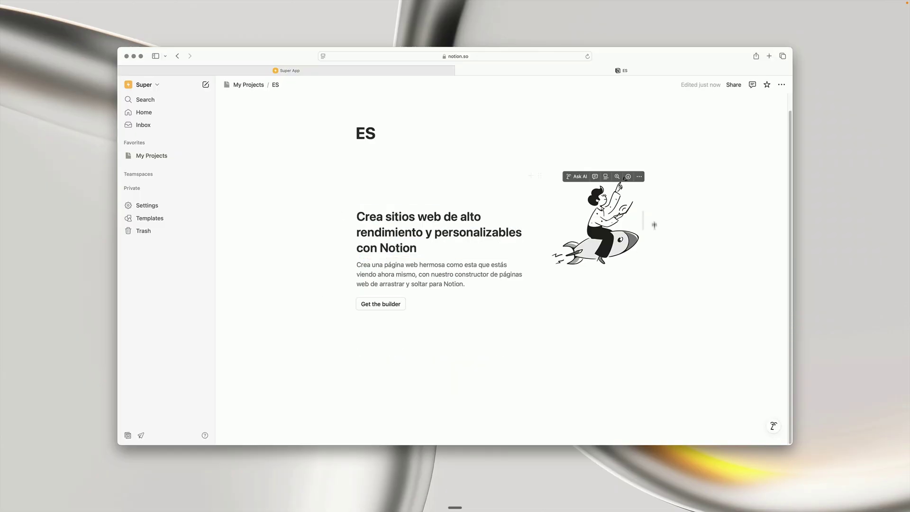
{"action": "mouse_move", "coordinate": [605, 269]}
Cut the DE and ES entries from My Projects and paste them on a new line under the My Website title.
{"action": "left_click", "coordinate": [248, 86]}
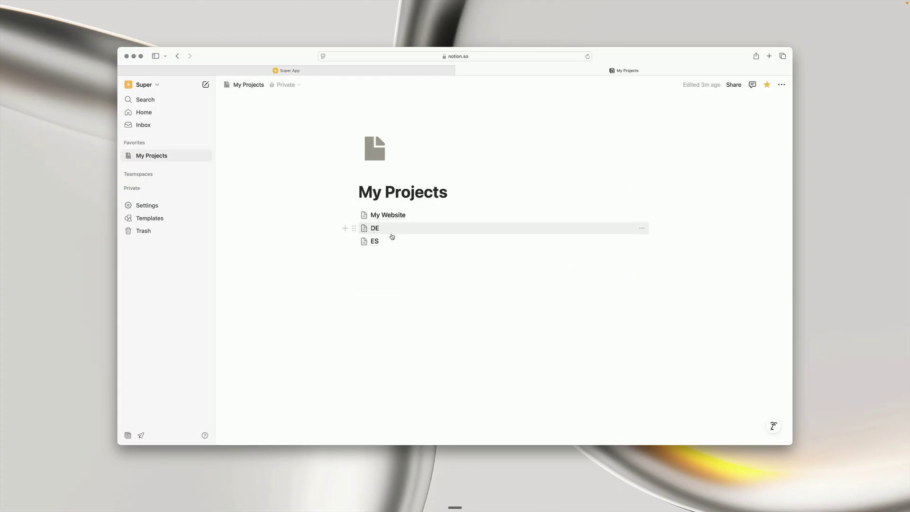
{"action": "left_click_drag", "start_coordinate": [308, 241], "coordinate": [386, 239]}
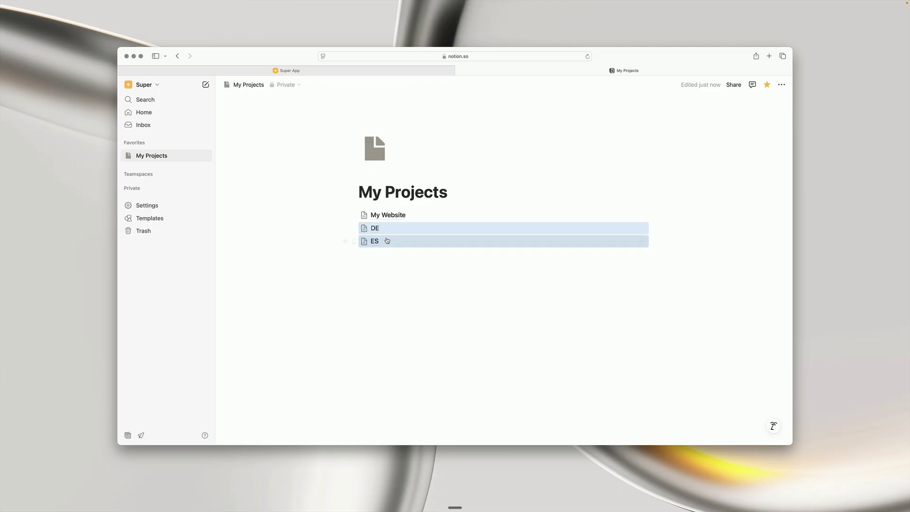
{"action": "key", "text": "BackSpace"}
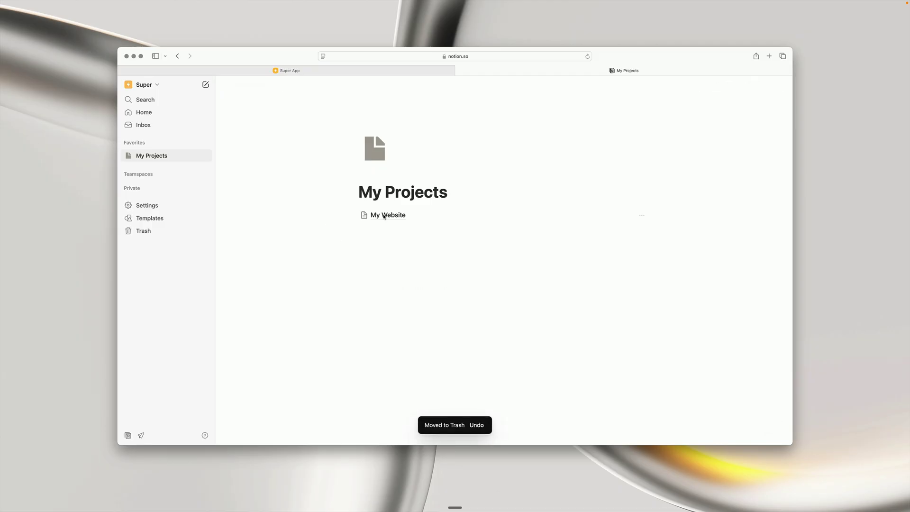
{"action": "left_click", "coordinate": [385, 215]}
{"action": "left_click", "coordinate": [450, 167]}
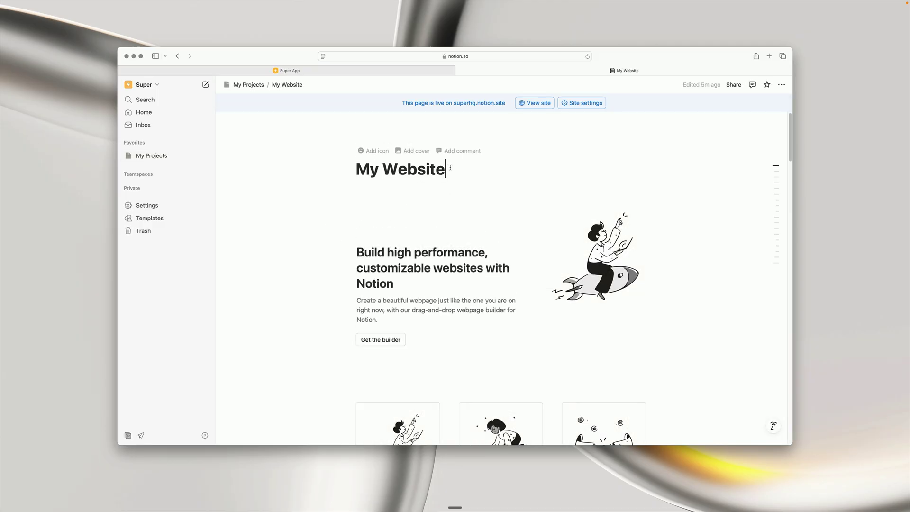
{"action": "key", "text": "Return"}
{"action": "key", "text": "super+v"}
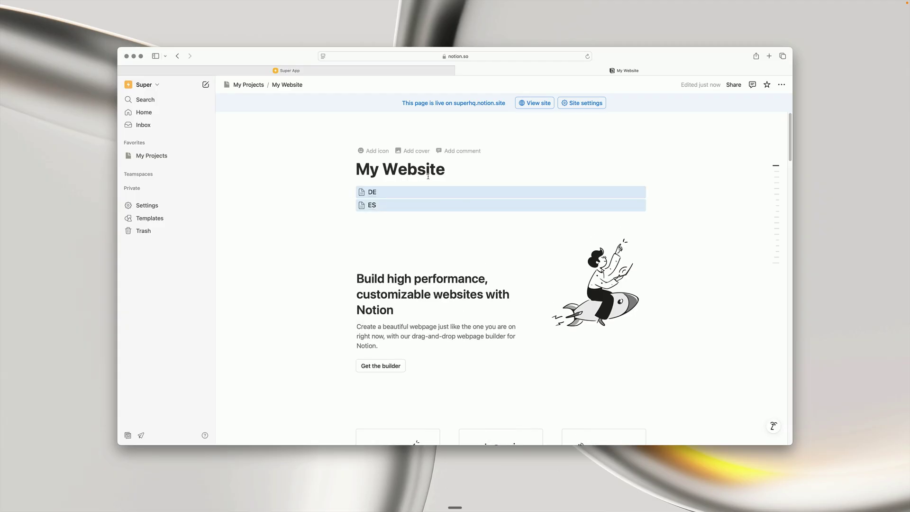
{"action": "left_click", "coordinate": [452, 170]}
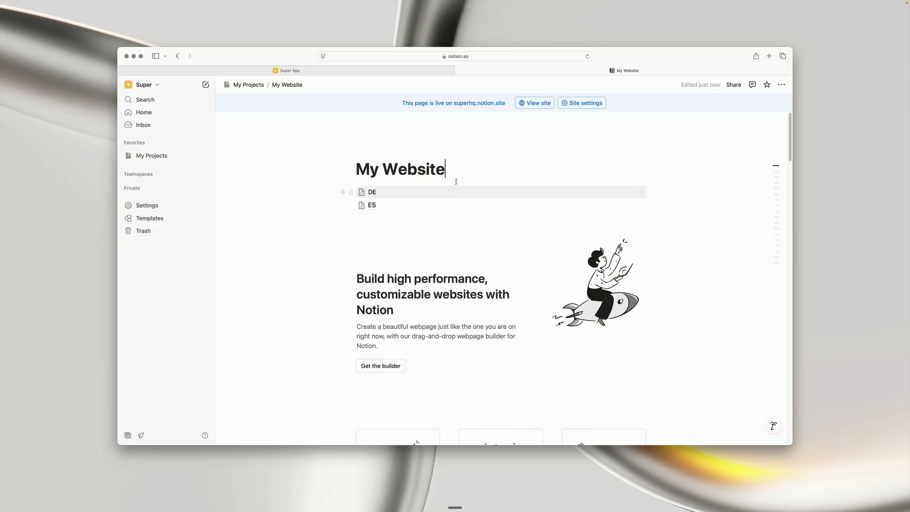
Check the German DE subpage inside My Website, then move over to the Super site dashboard.
{"action": "left_click", "coordinate": [248, 85]}
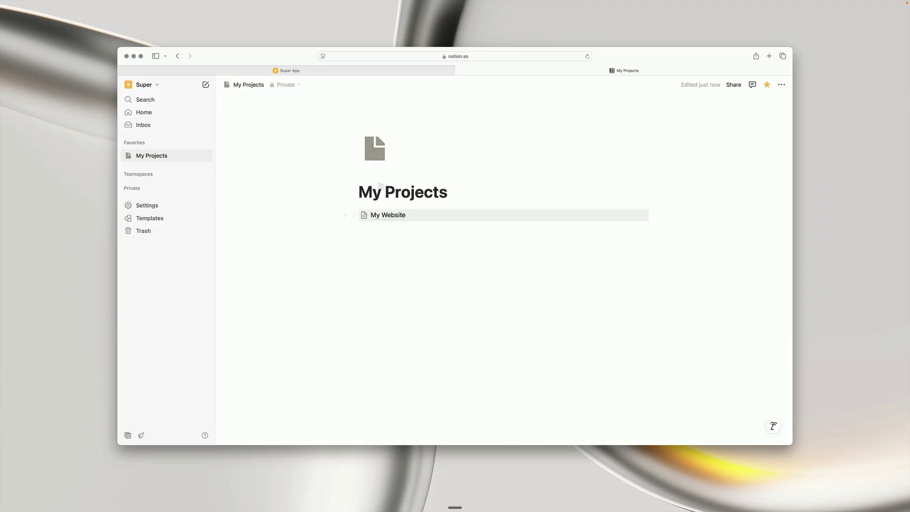
{"action": "left_click", "coordinate": [395, 216]}
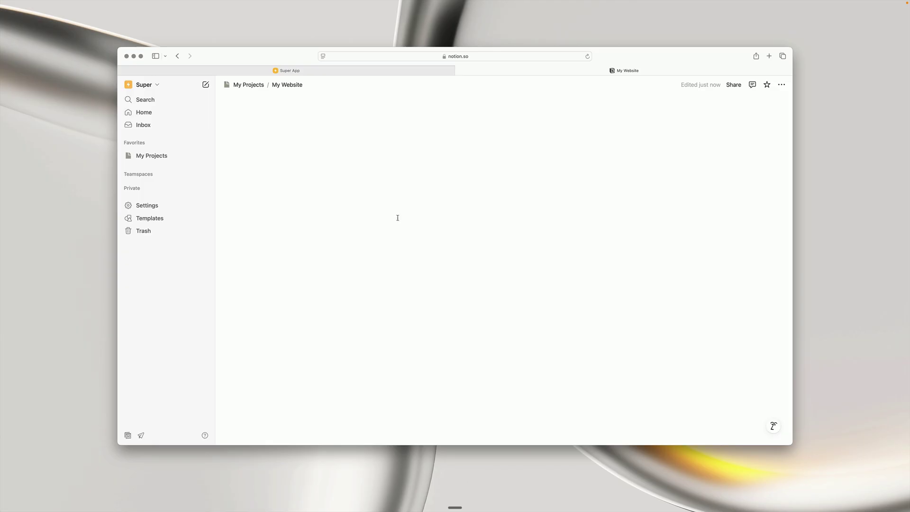
{"action": "mouse_move", "coordinate": [376, 198]}
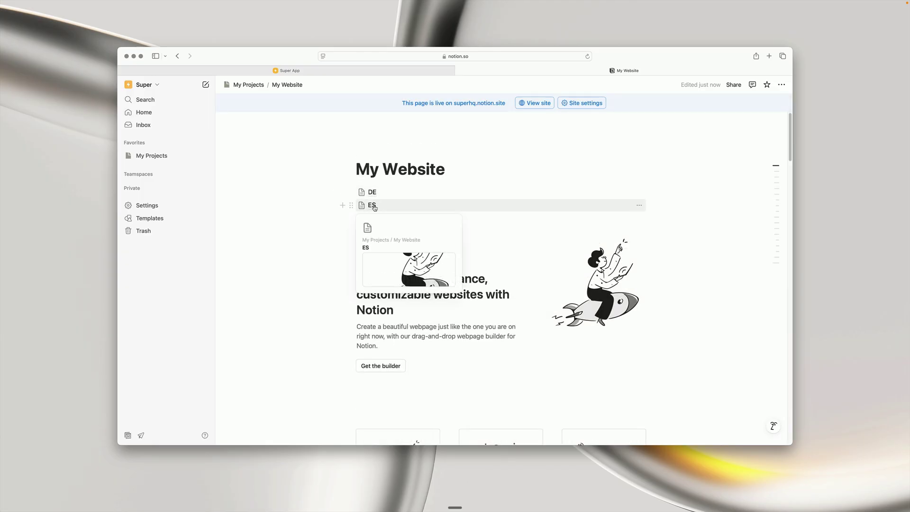
{"action": "left_click", "coordinate": [373, 194]}
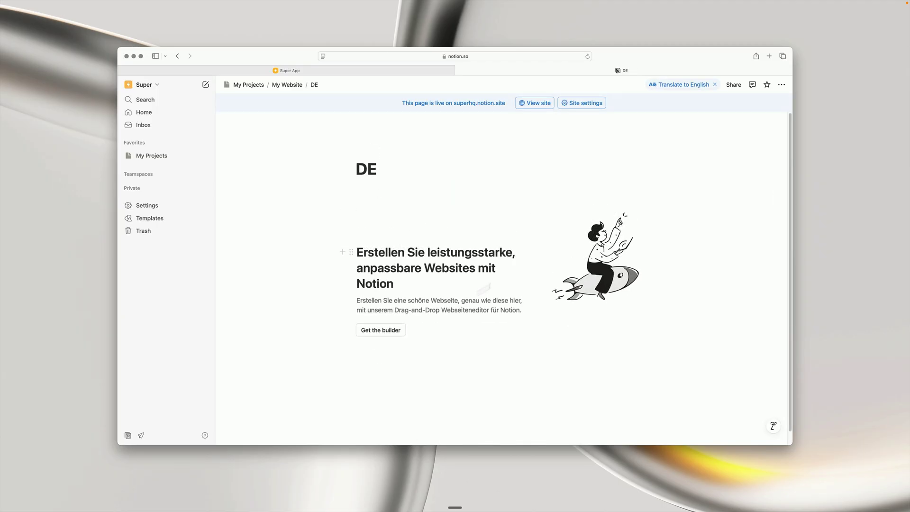
{"action": "left_click", "coordinate": [291, 84]}
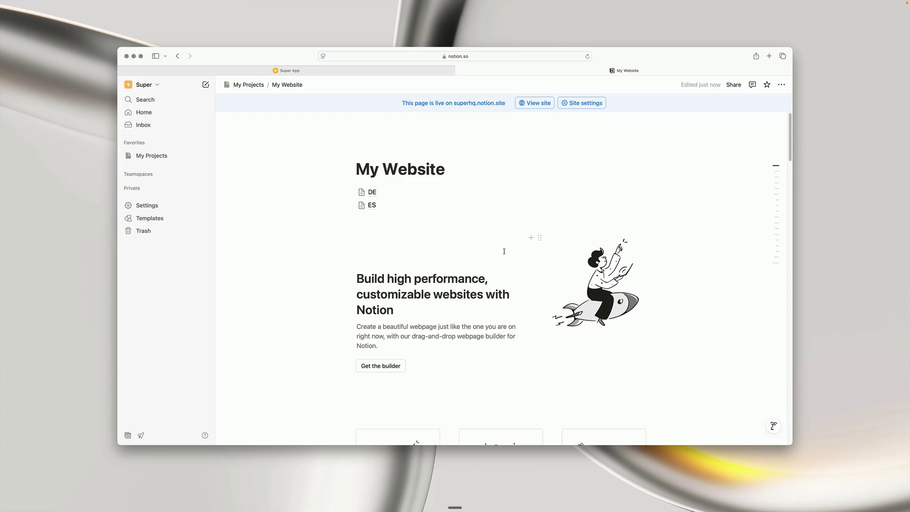
{"action": "left_click", "coordinate": [416, 72]}
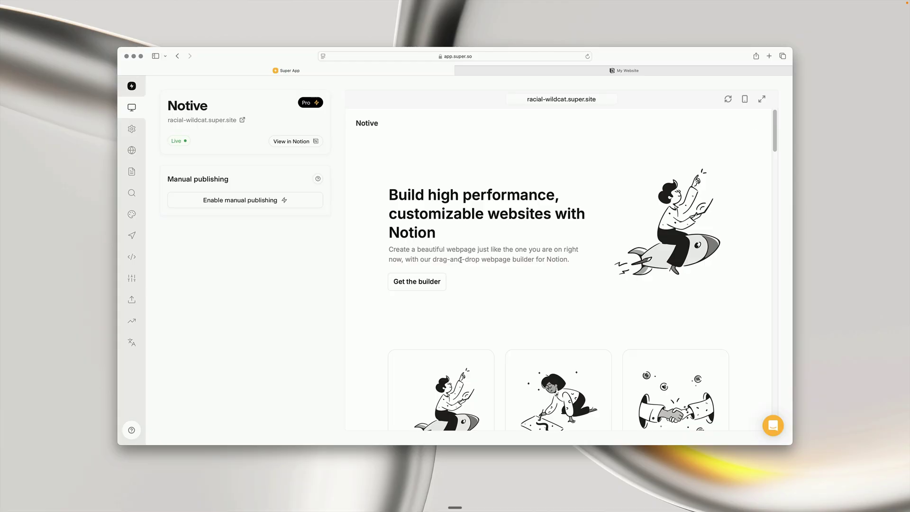
Refresh the site's pages, then set Notion page links to Hide in the Notive theme layout and save.
{"action": "left_click", "coordinate": [129, 172]}
{"action": "left_click", "coordinate": [348, 156]}
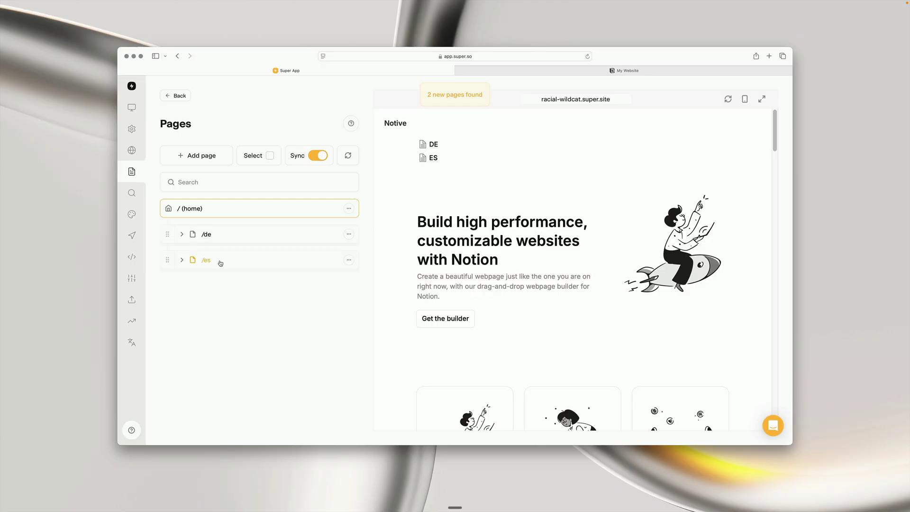
{"action": "left_click", "coordinate": [132, 214]}
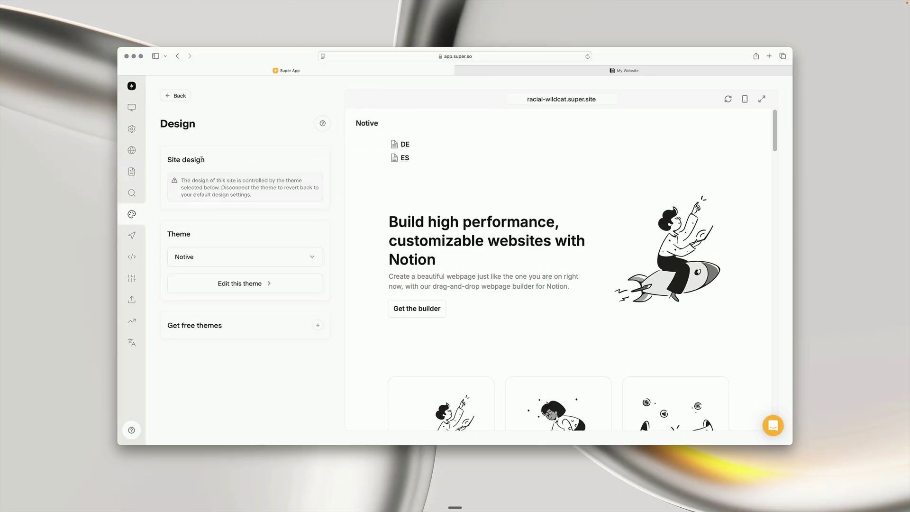
{"action": "left_click", "coordinate": [244, 284]}
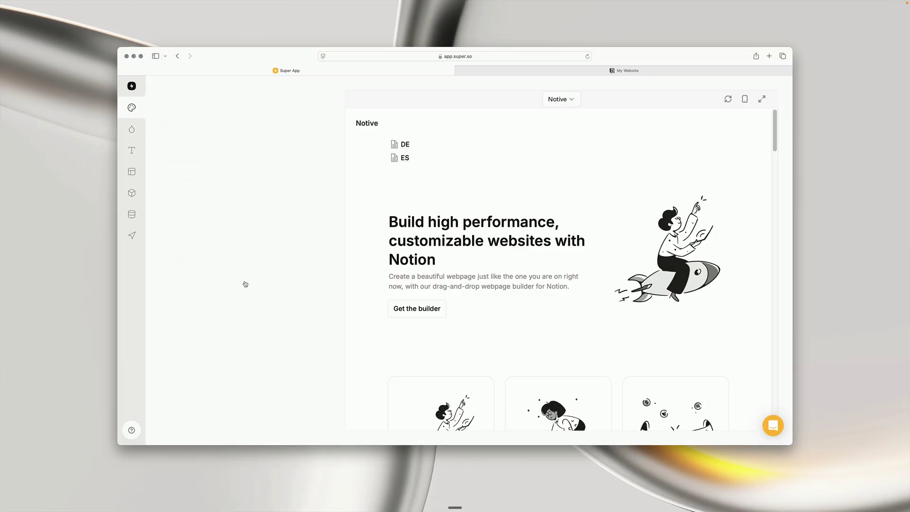
{"action": "left_click", "coordinate": [196, 212]}
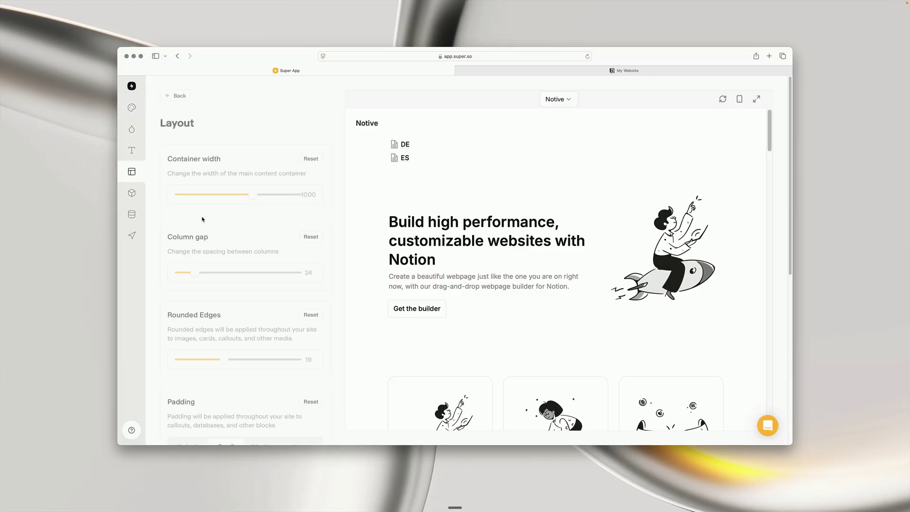
{"action": "scroll", "coordinate": [235, 336], "scroll_direction": "down", "scroll_amount": 5}
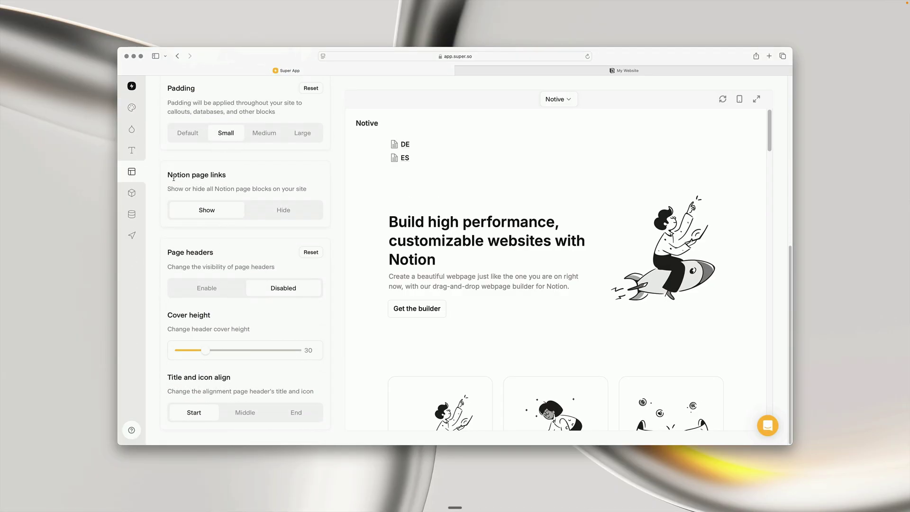
{"action": "left_click", "coordinate": [289, 214]}
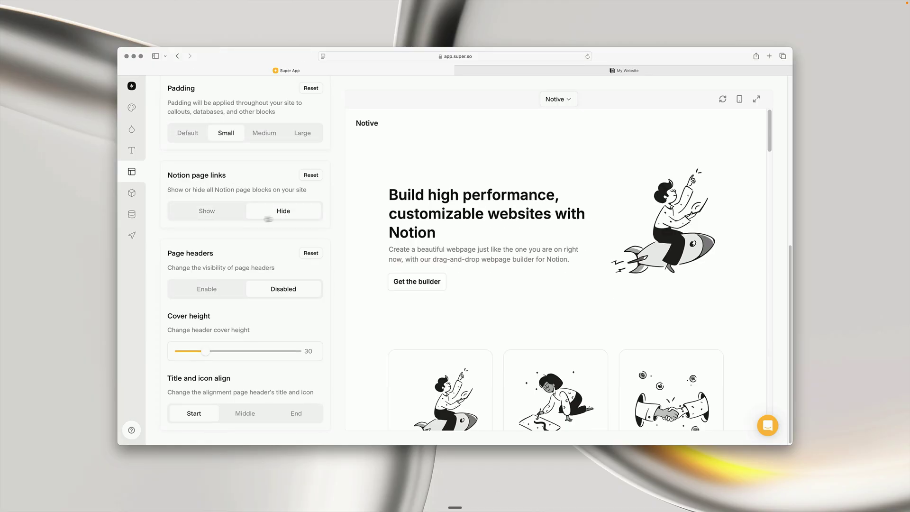
{"action": "scroll", "coordinate": [263, 219], "scroll_direction": "up", "scroll_amount": 6}
{"action": "left_click", "coordinate": [182, 97]}
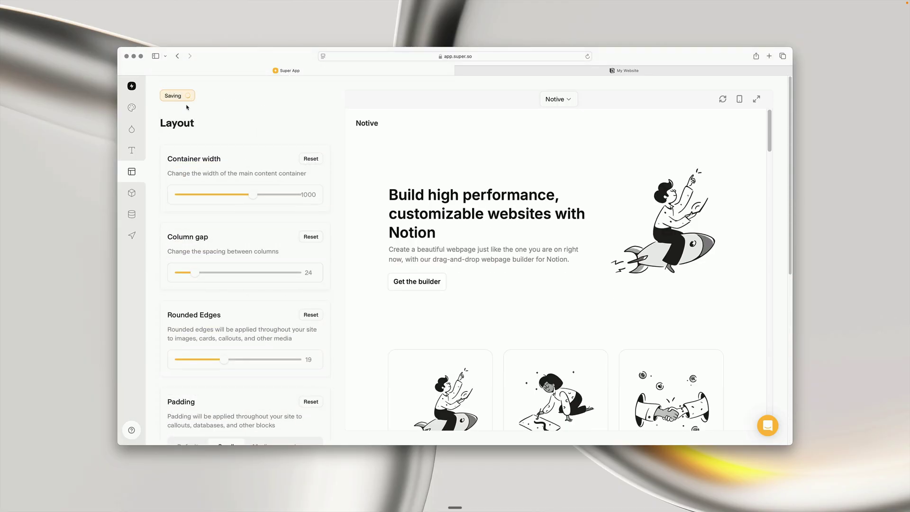
Add Spanish as a site language with /es as its homepage.
{"action": "left_click", "coordinate": [133, 87]}
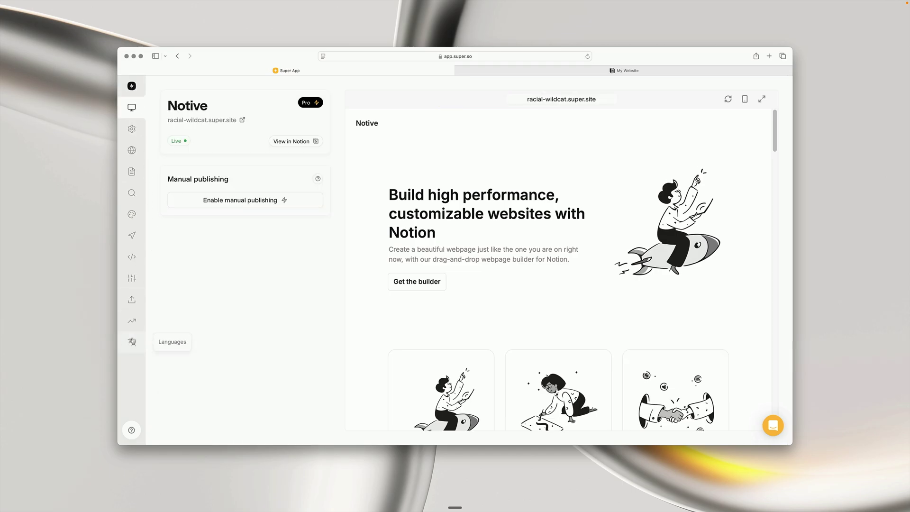
{"action": "left_click", "coordinate": [136, 343]}
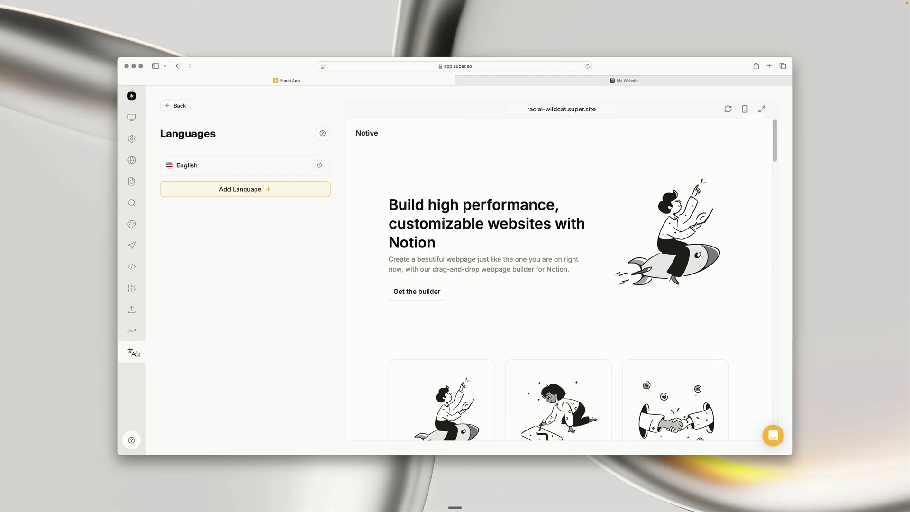
{"action": "left_click", "coordinate": [303, 193]}
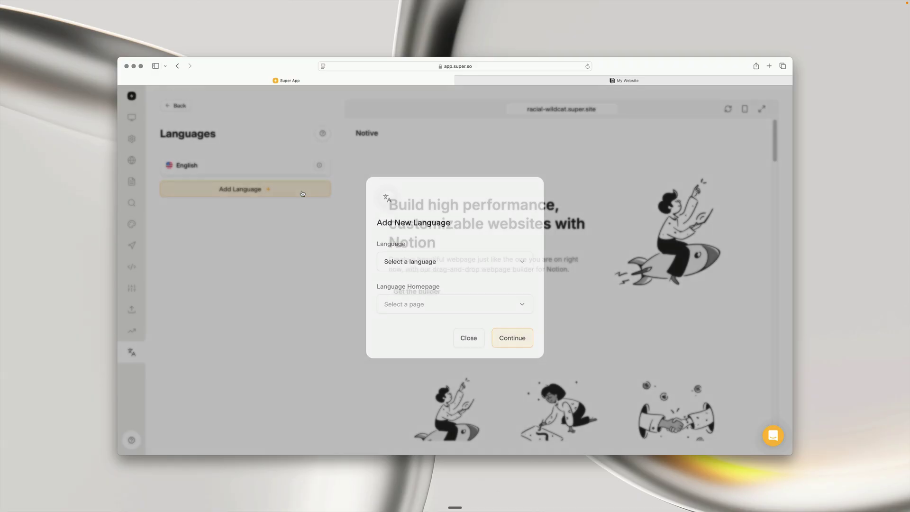
{"action": "left_click", "coordinate": [405, 264]}
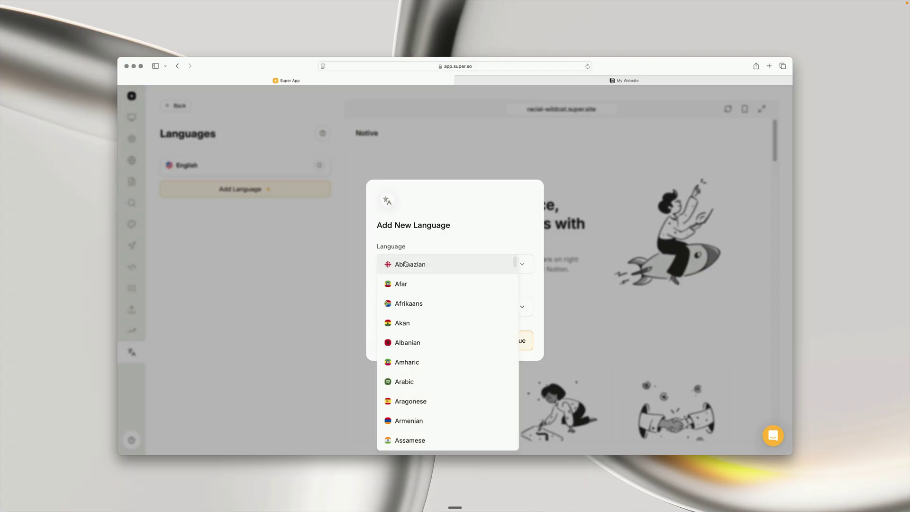
{"action": "scroll", "coordinate": [406, 264], "scroll_direction": "down", "scroll_amount": 15}
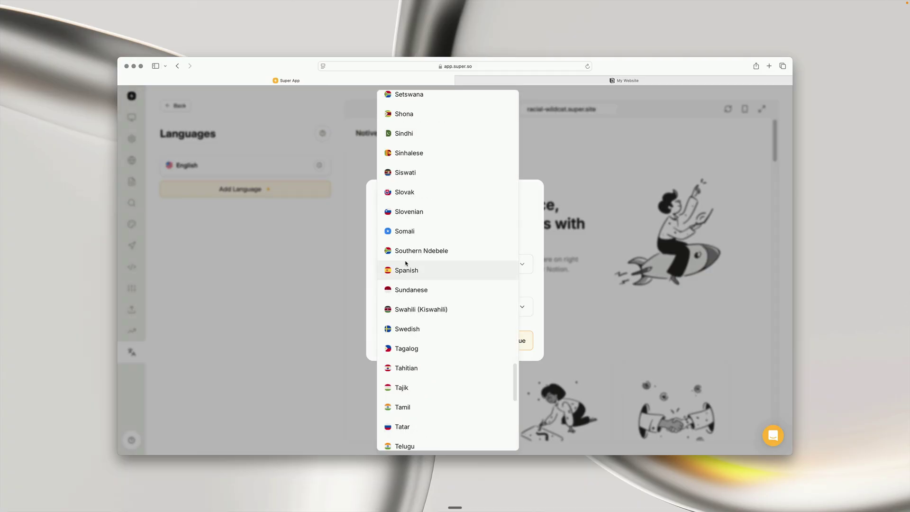
{"action": "left_click", "coordinate": [406, 264]}
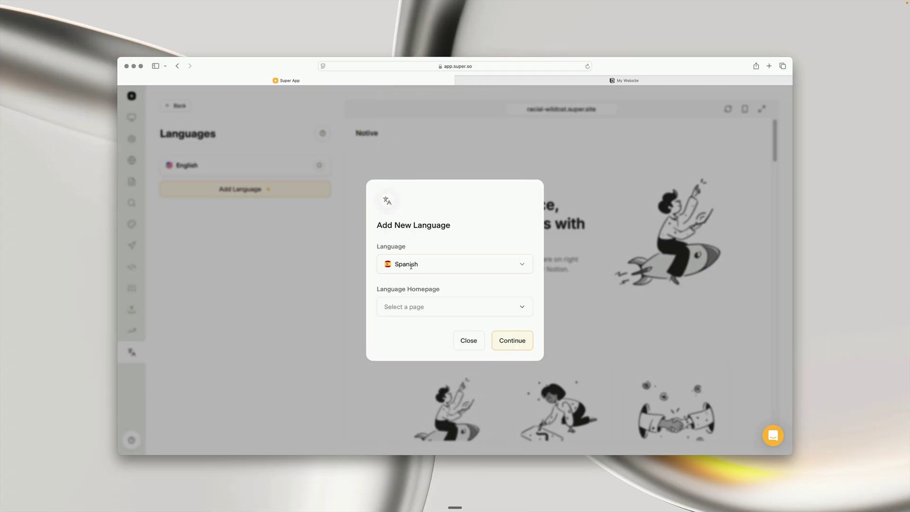
{"action": "left_click", "coordinate": [434, 309]}
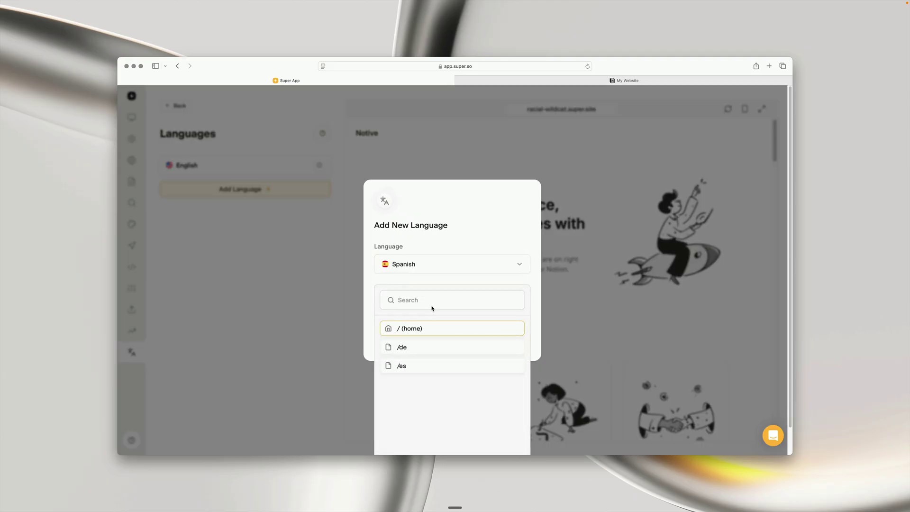
{"action": "left_click", "coordinate": [404, 367]}
{"action": "left_click", "coordinate": [511, 345]}
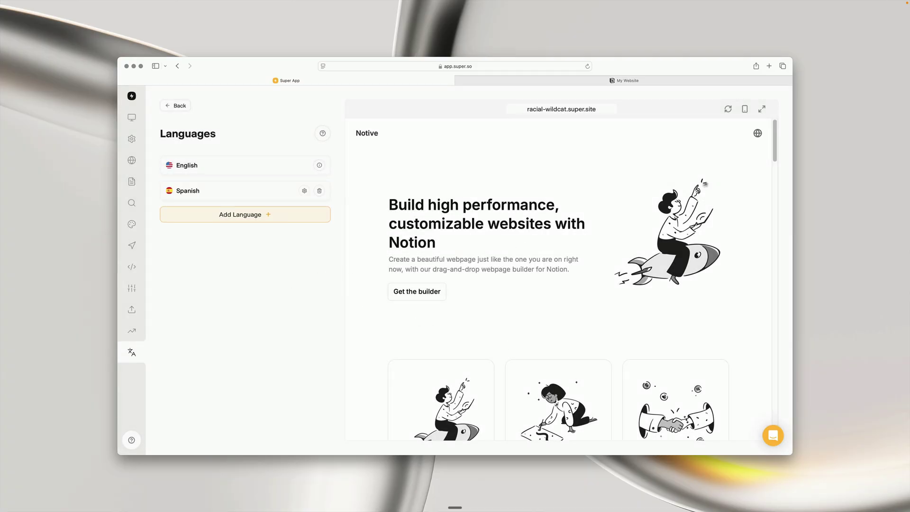
Add German as a site language with /de as its homepage.
{"action": "left_click", "coordinate": [248, 216]}
{"action": "left_click", "coordinate": [426, 264]}
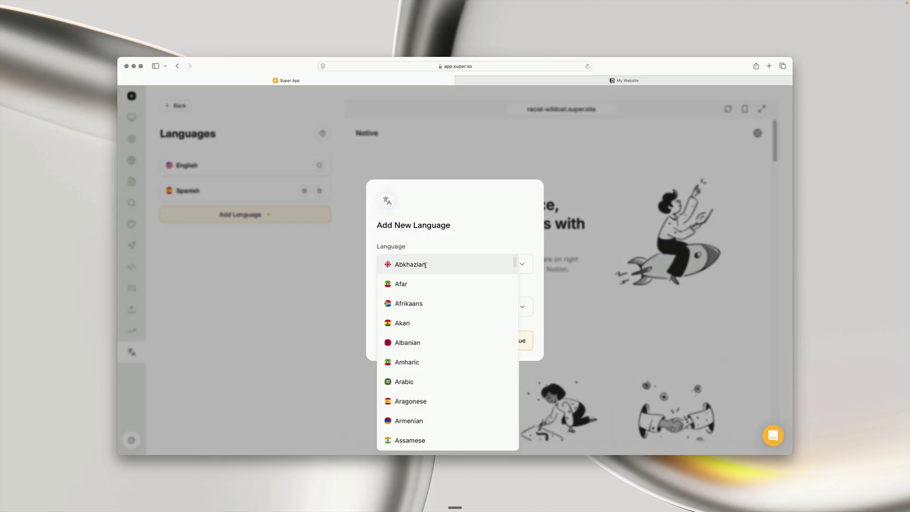
{"action": "scroll", "coordinate": [425, 265], "scroll_direction": "down", "scroll_amount": 10}
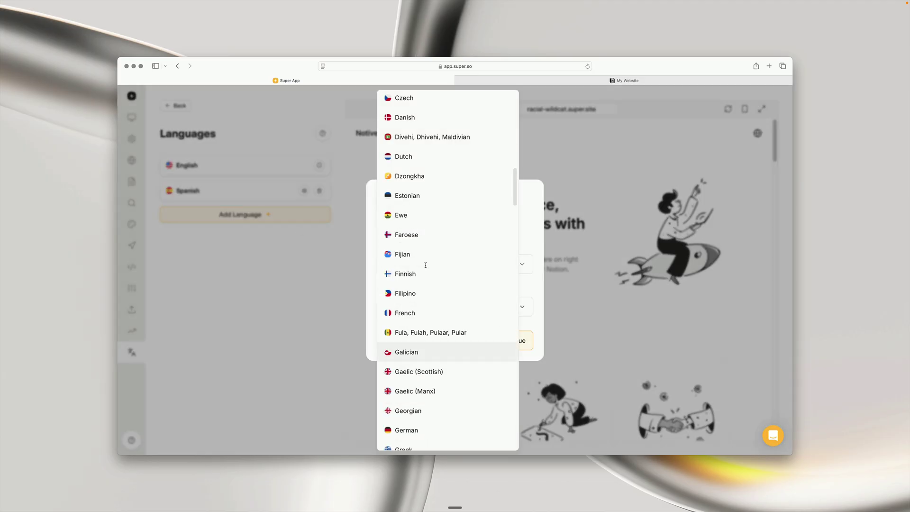
{"action": "left_click", "coordinate": [420, 429]}
{"action": "left_click", "coordinate": [426, 307]}
{"action": "left_click", "coordinate": [403, 347]}
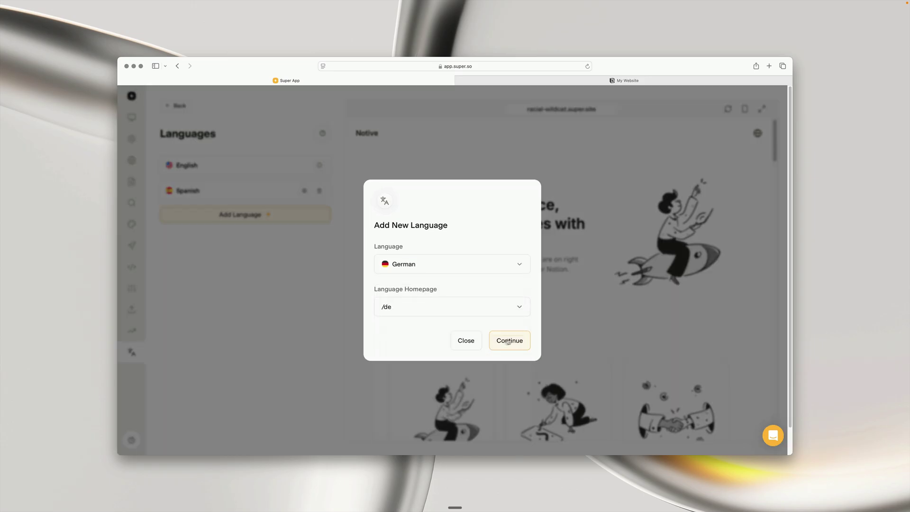
{"action": "left_click", "coordinate": [508, 341]}
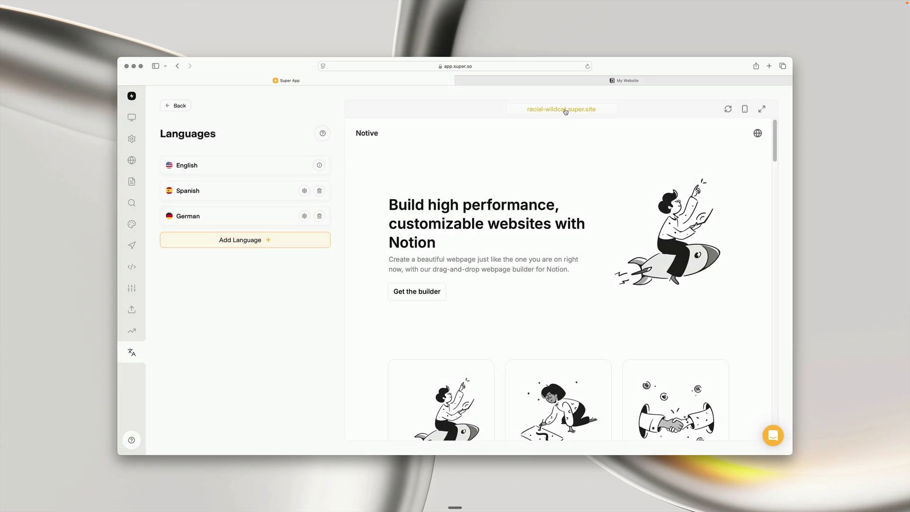
Open the live site and use its globe language picker to switch to German, then back to English.
{"action": "left_click", "coordinate": [563, 113]}
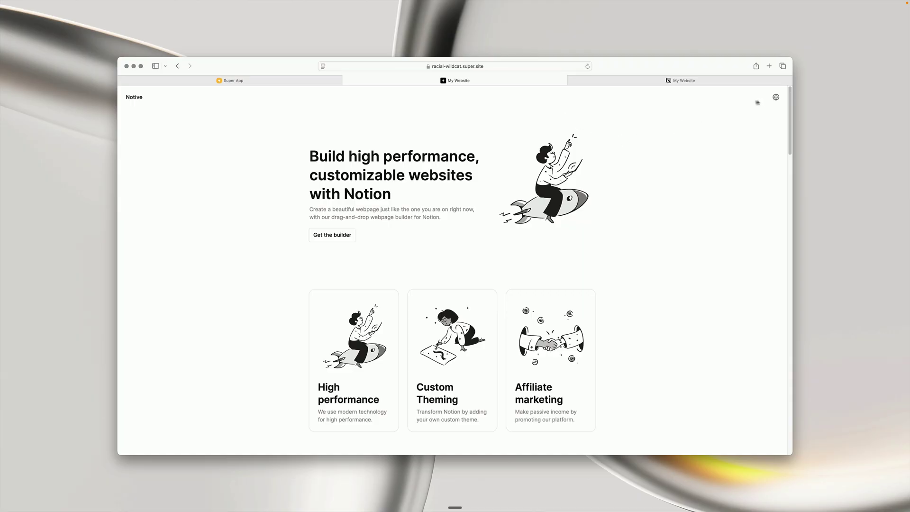
{"action": "left_click", "coordinate": [777, 98]}
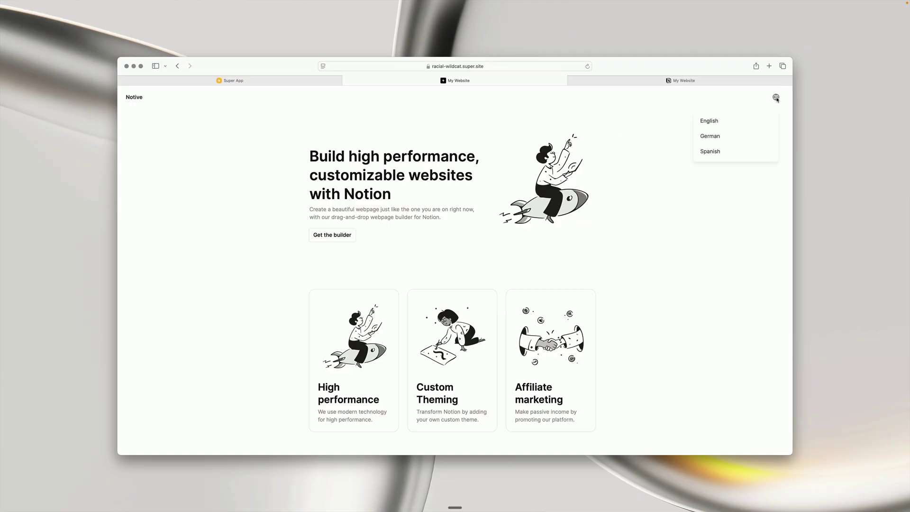
{"action": "left_click", "coordinate": [717, 137]}
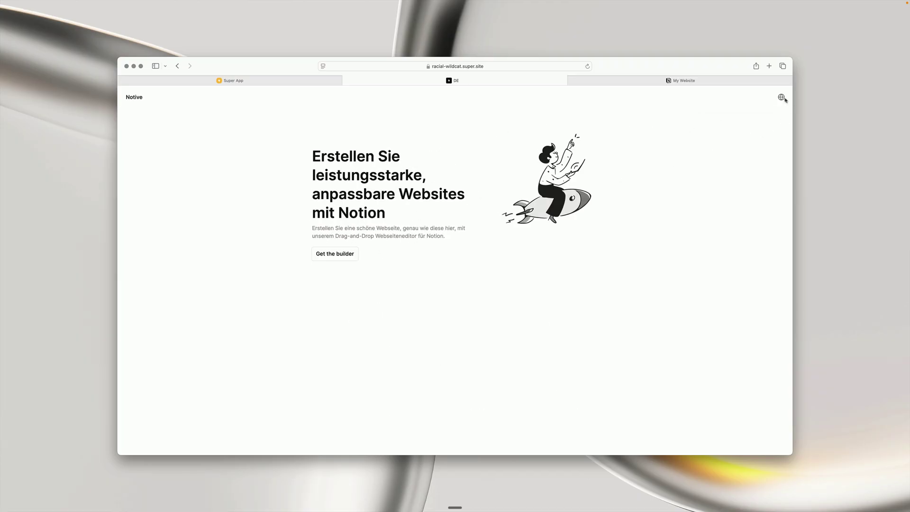
{"action": "left_click", "coordinate": [781, 97]}
{"action": "left_click", "coordinate": [706, 121]}
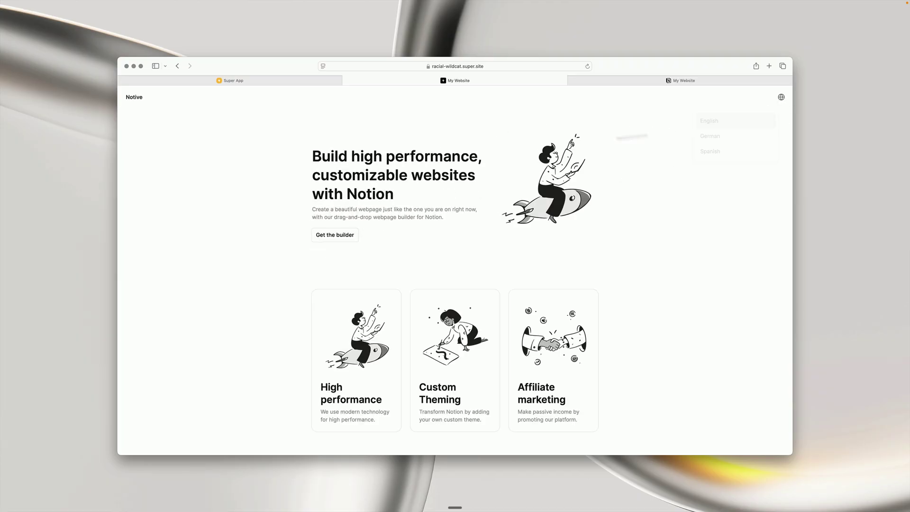
Close the live-site tab, review the Spanish language's navigation items, and return to the site overview.
{"action": "left_click", "coordinate": [347, 81]}
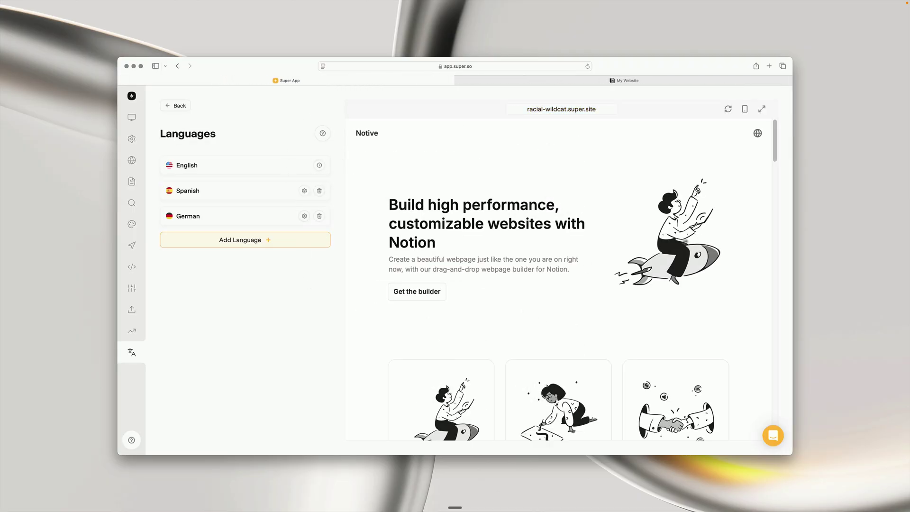
{"action": "left_click", "coordinate": [304, 191]}
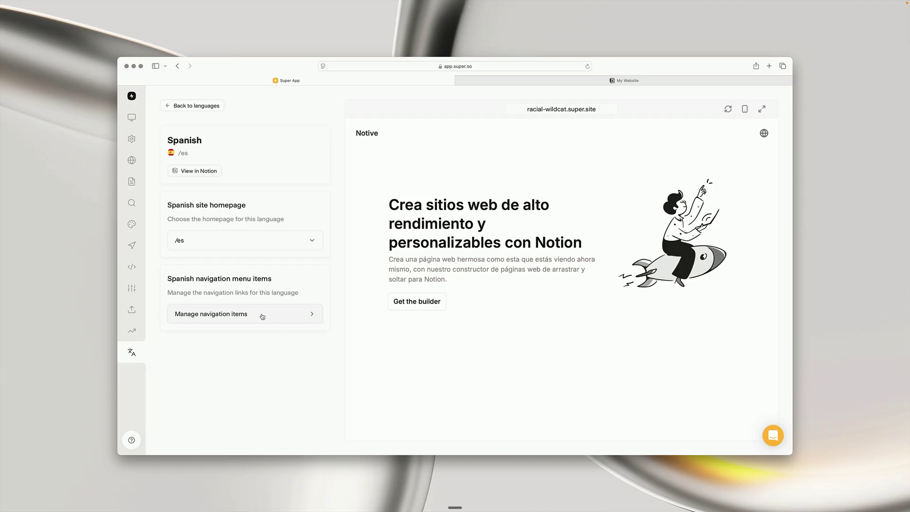
{"action": "left_click", "coordinate": [285, 313]}
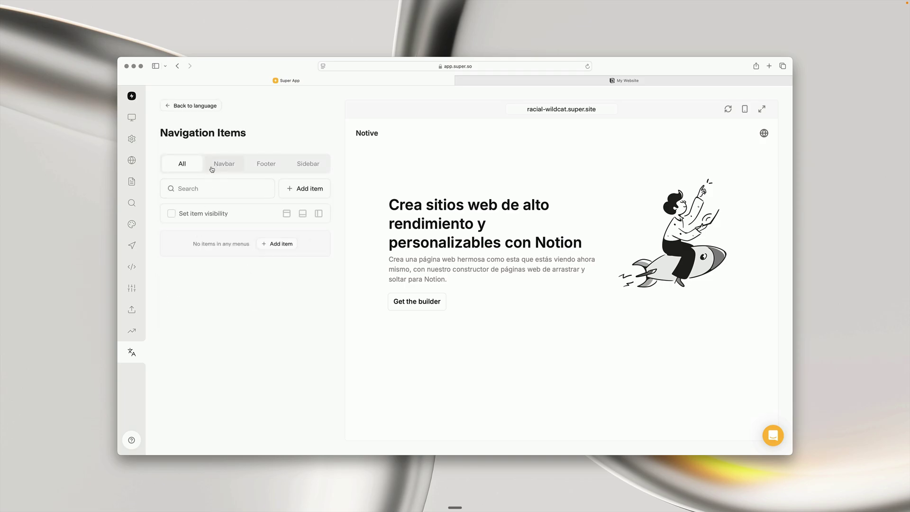
{"action": "left_click", "coordinate": [194, 105]}
{"action": "left_click", "coordinate": [131, 118]}
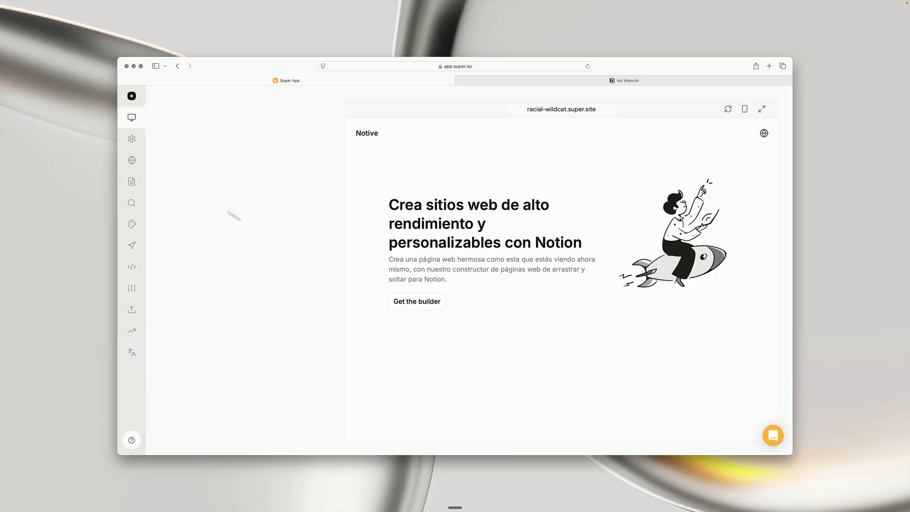